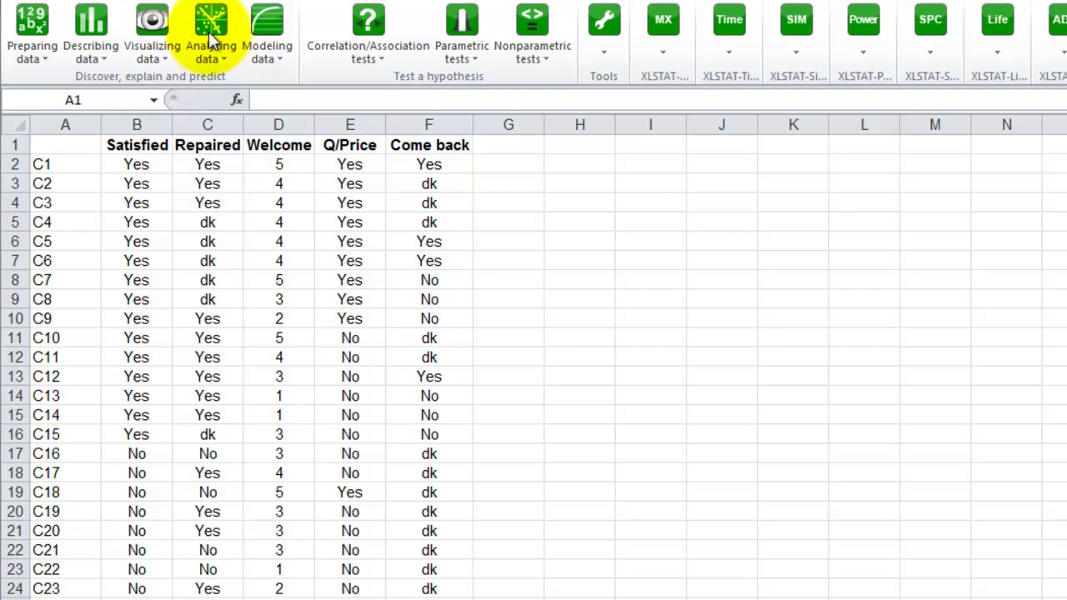
# Step: Open Multiple Correspondence Analysis (MCA) from XLSTAT's Analyzing data menu
pyautogui.click(206, 28)
pyautogui.click(206, 28)
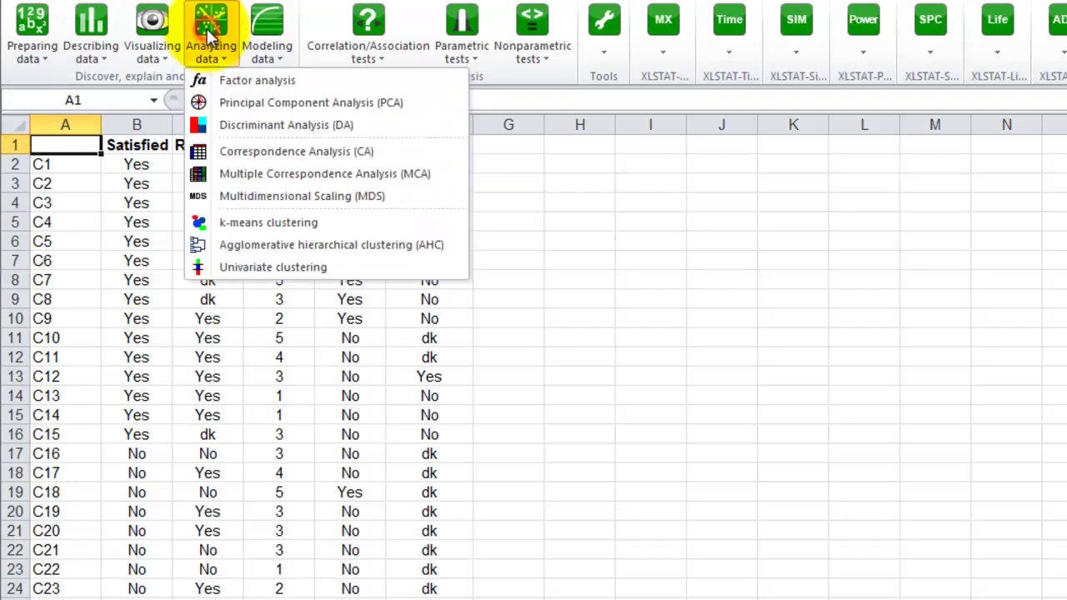
# Step: Set the MCA observations/variables table to columns B:E
pyautogui.click(348, 177)
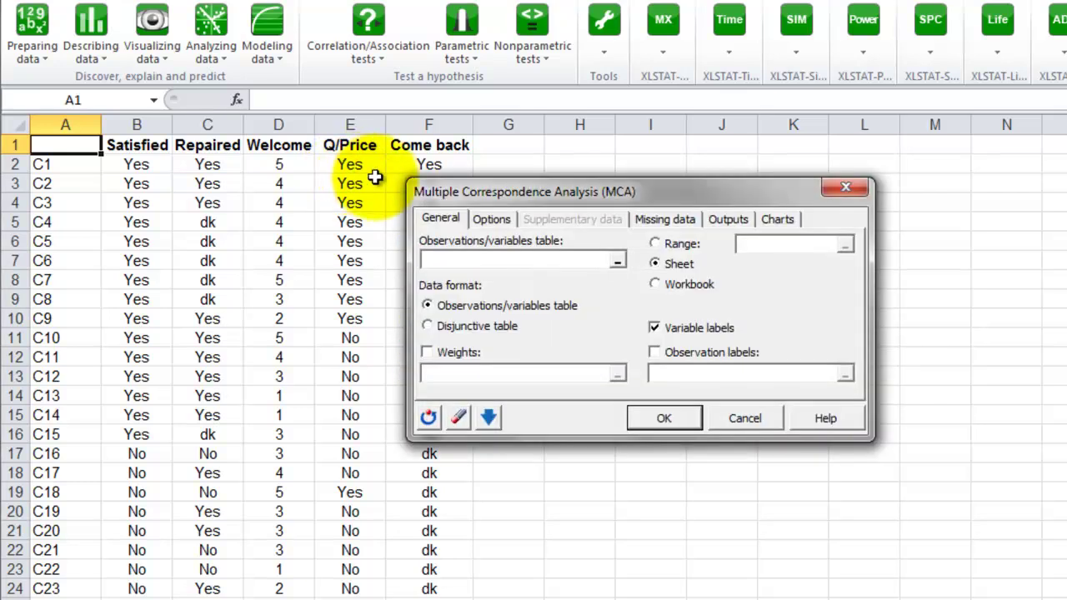
pyautogui.click(620, 265)
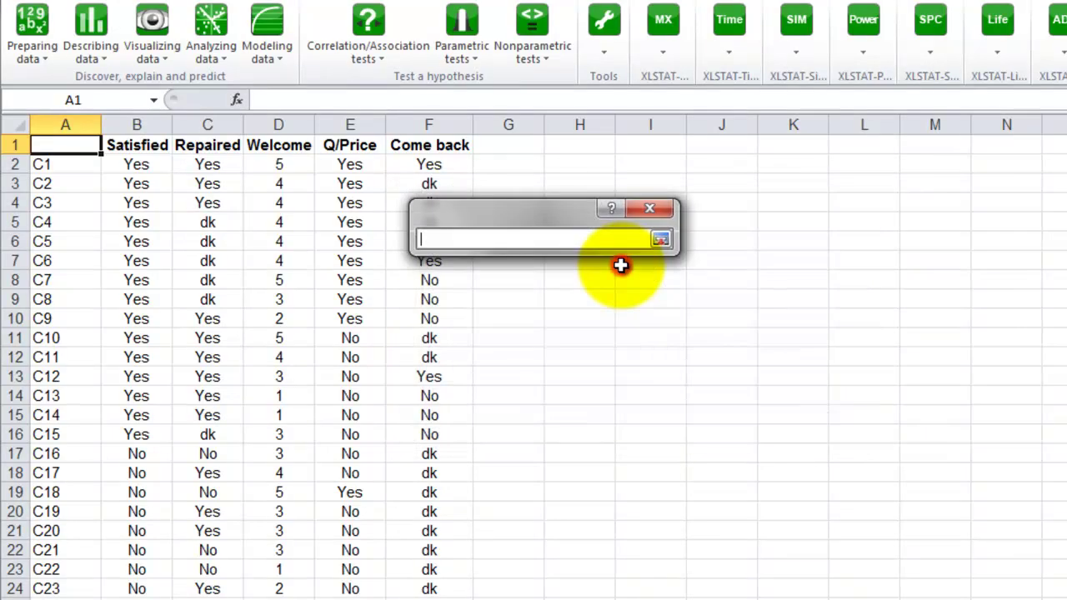
pyautogui.click(152, 123)
pyautogui.moveTo(151, 122); pyautogui.dragTo(344, 125)
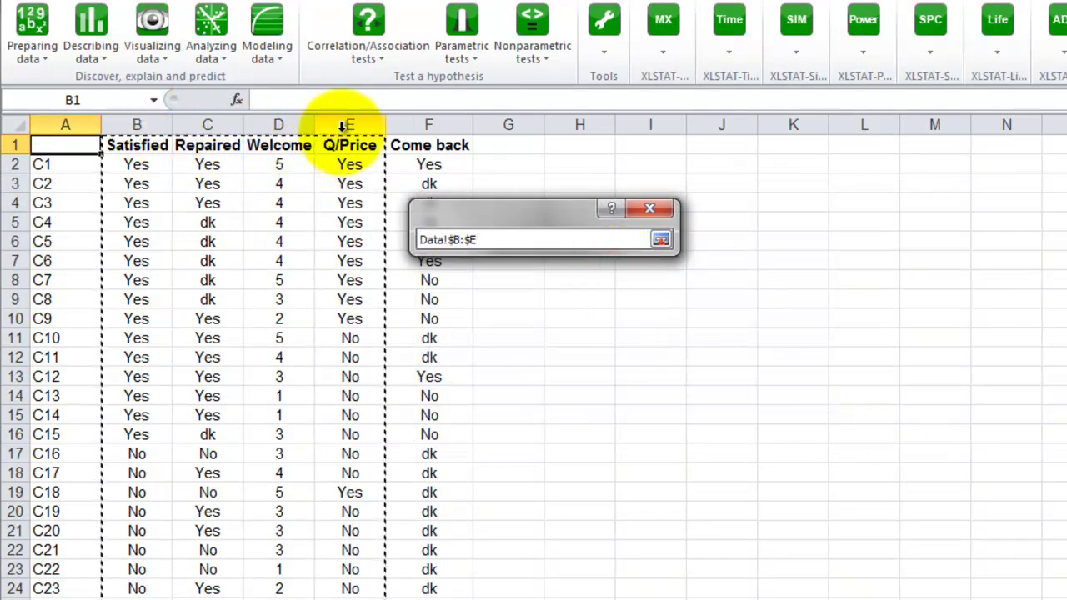
pyautogui.press('Return')
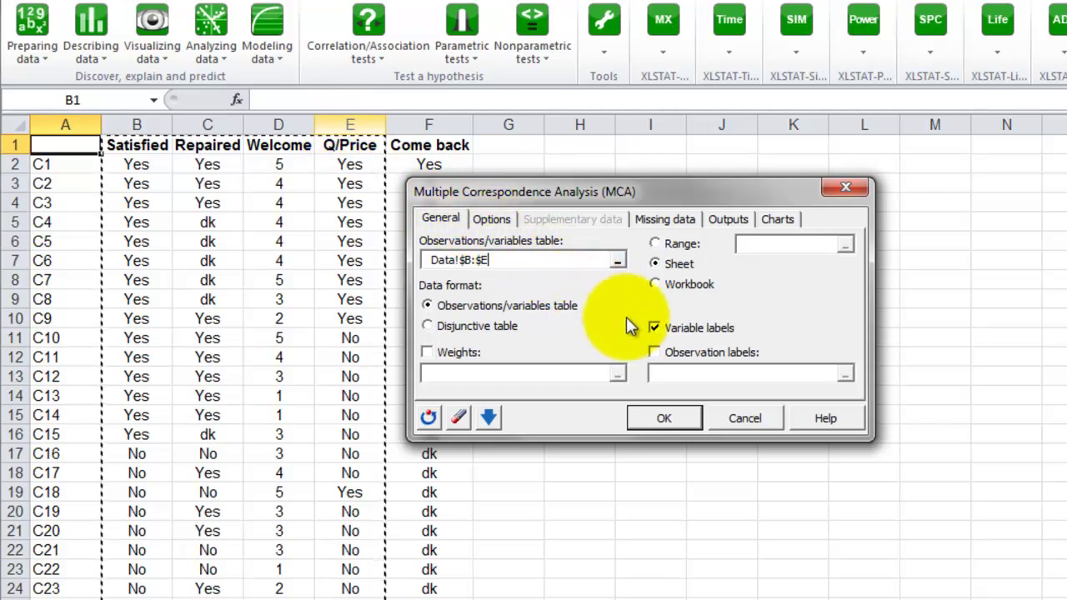
# Step: Enable observation labels using column A
pyautogui.click(658, 353)
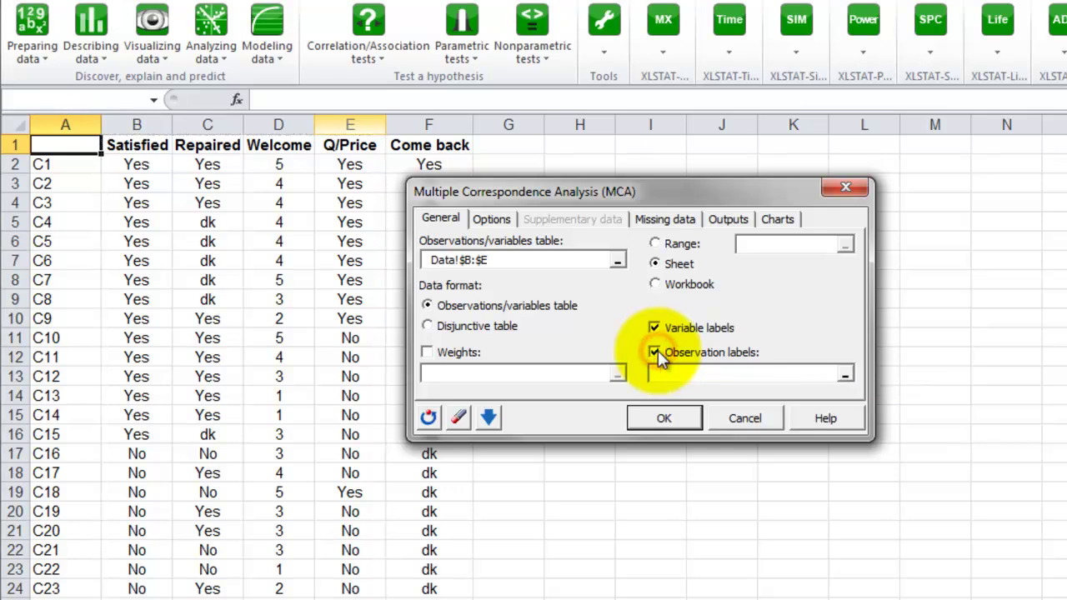
pyautogui.click(845, 376)
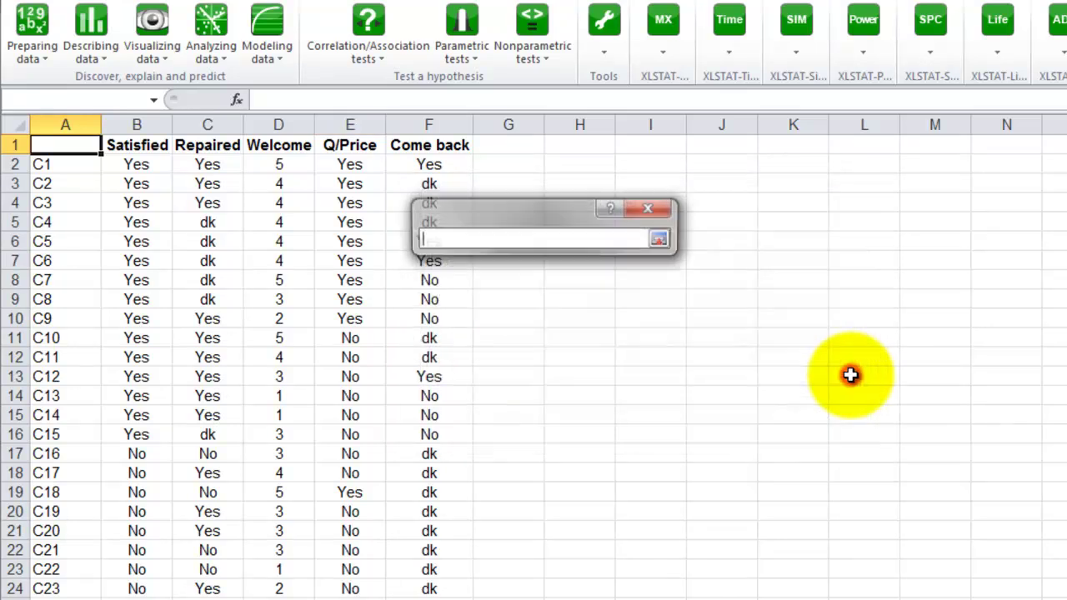
pyautogui.click(81, 120)
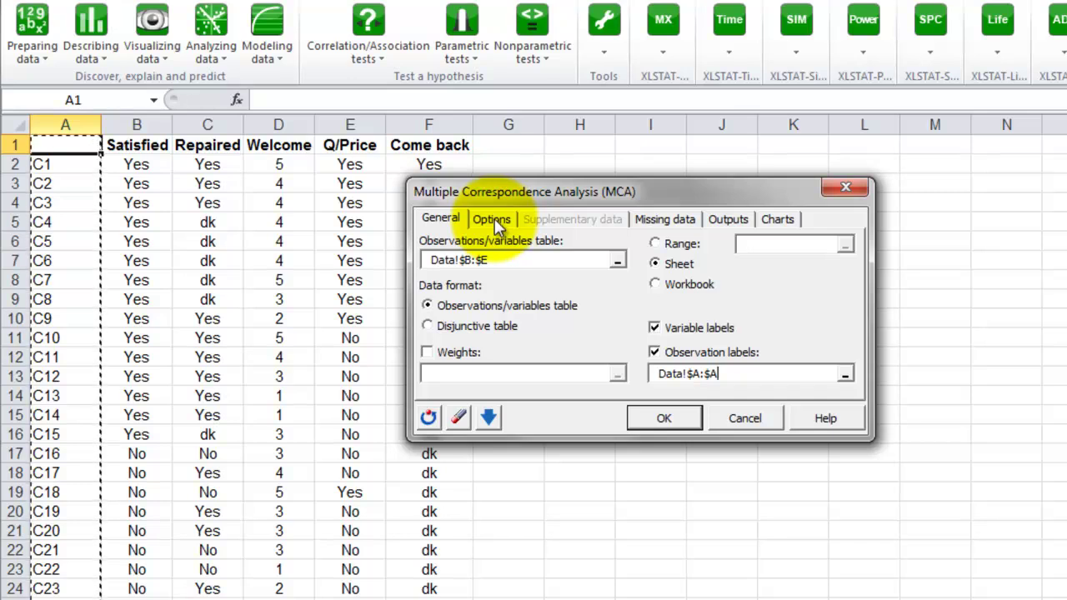
# Step: In the Options tab, choose Supplementary data as the advanced analysis
pyautogui.click(494, 219)
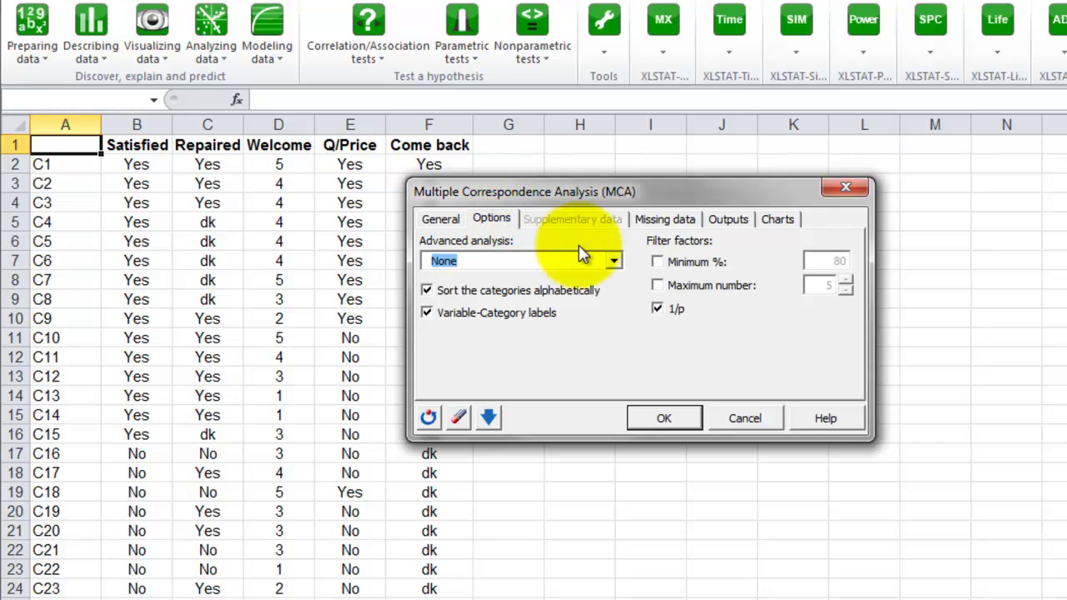
pyautogui.click(614, 261)
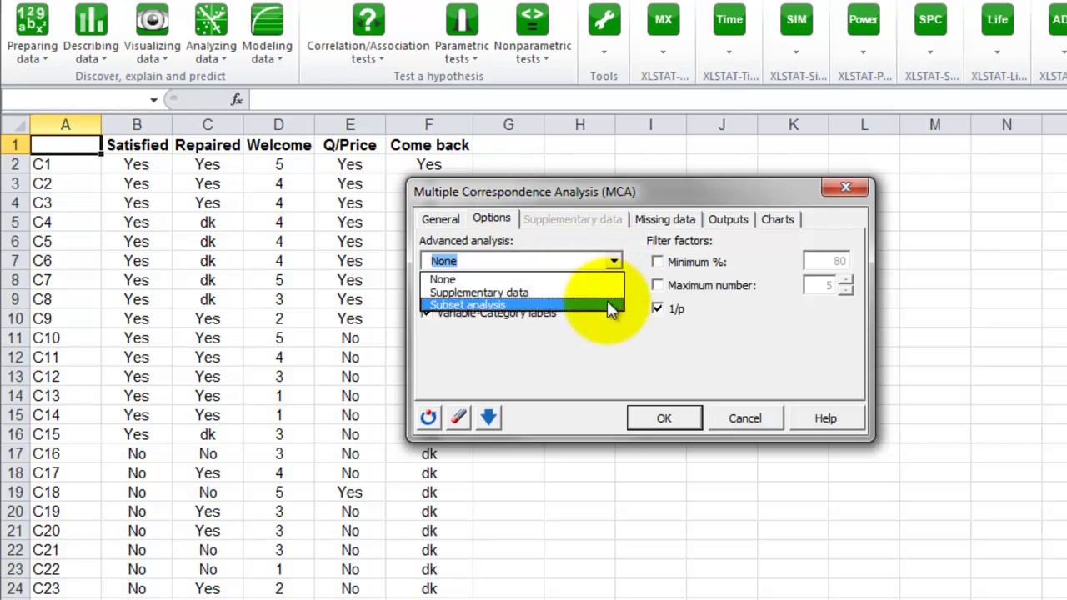
pyautogui.click(600, 292)
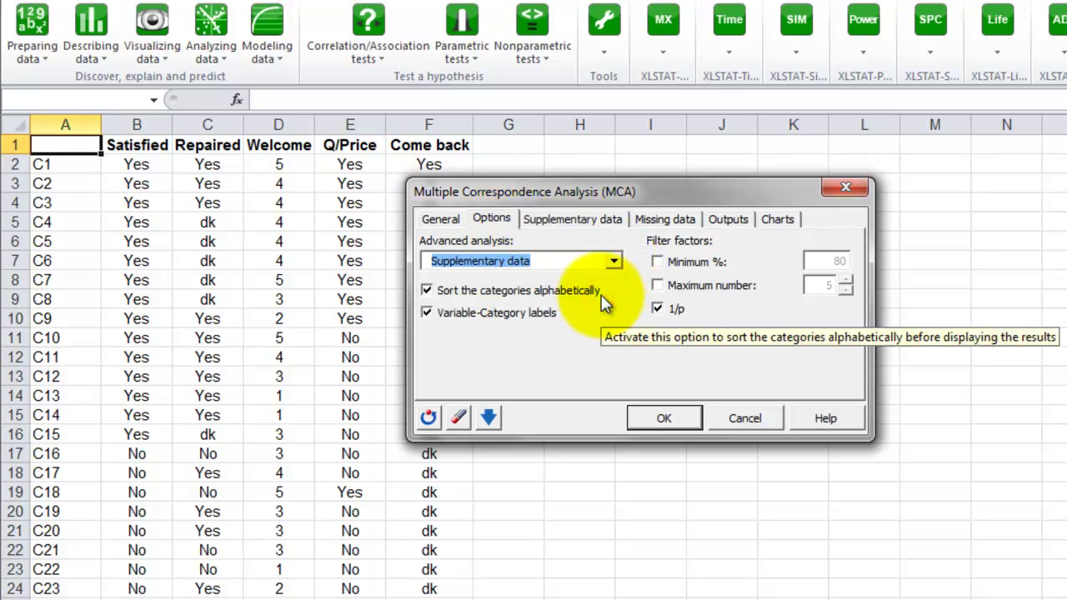
# Step: Turn on supplementary variables and set column F (Come back) as qualitative supplementary data
pyautogui.click(588, 225)
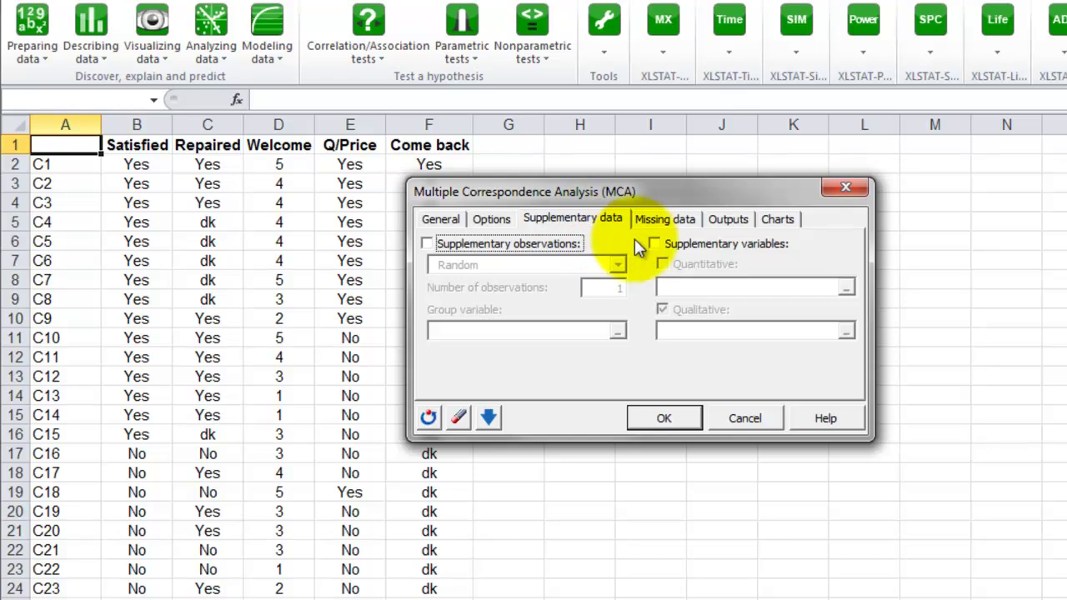
pyautogui.click(655, 243)
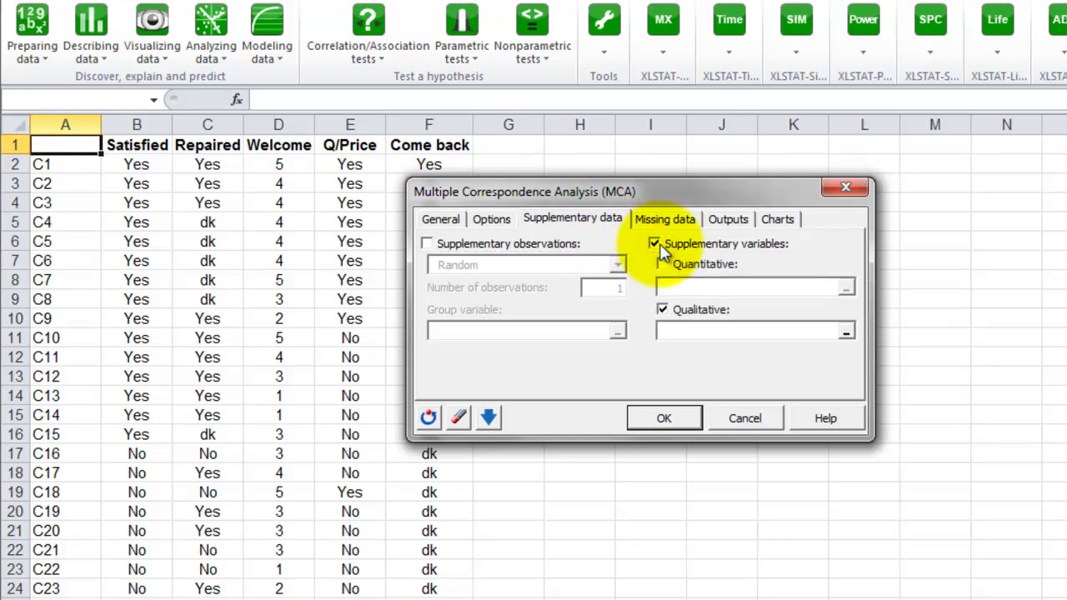
pyautogui.click(846, 333)
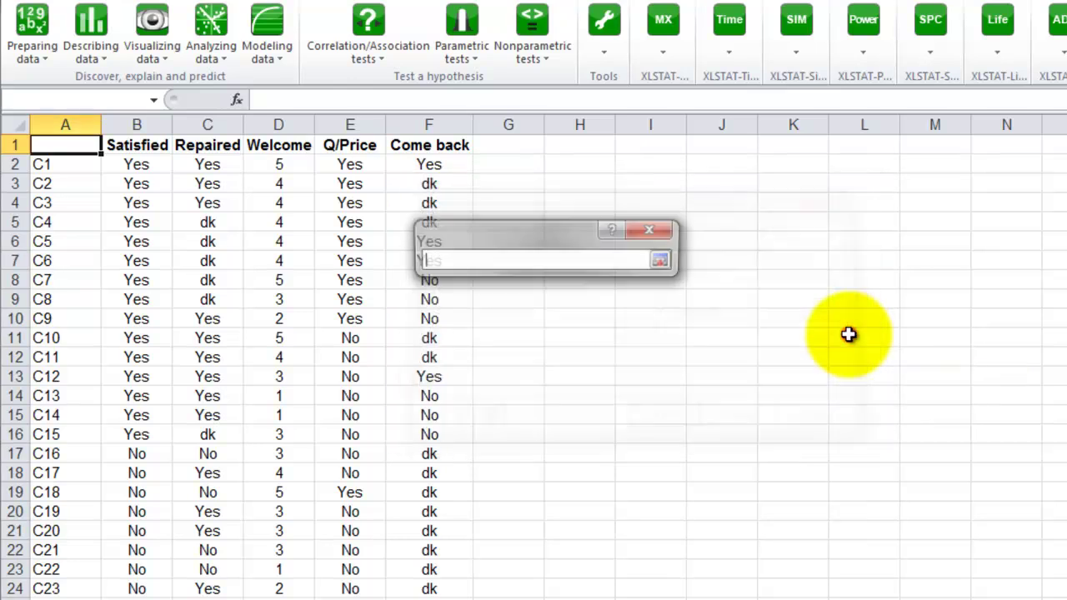
pyautogui.click(431, 117)
pyautogui.press('Return')
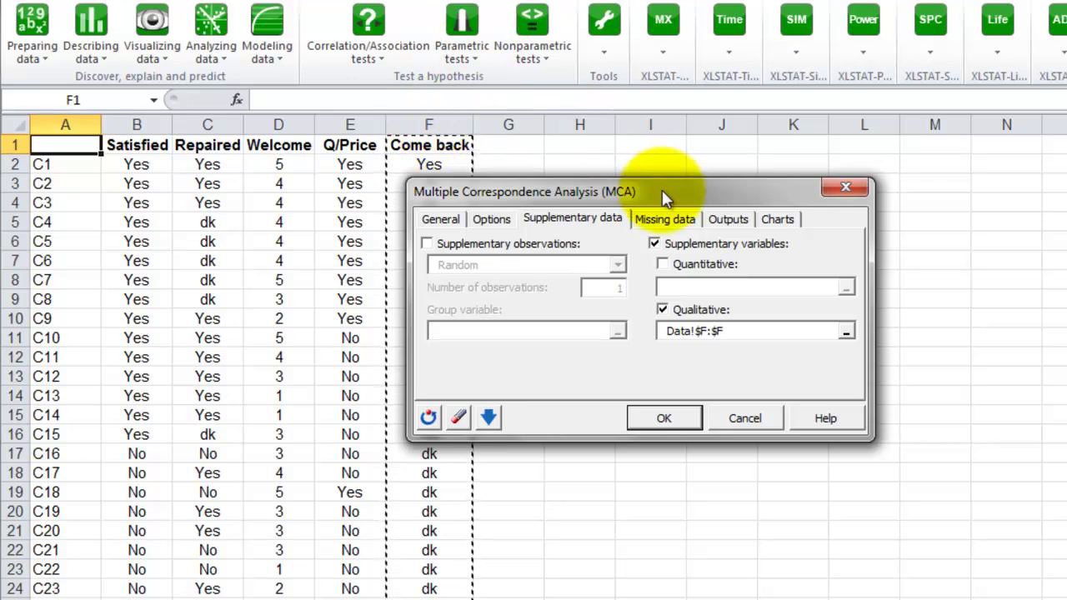
pyautogui.click(674, 219)
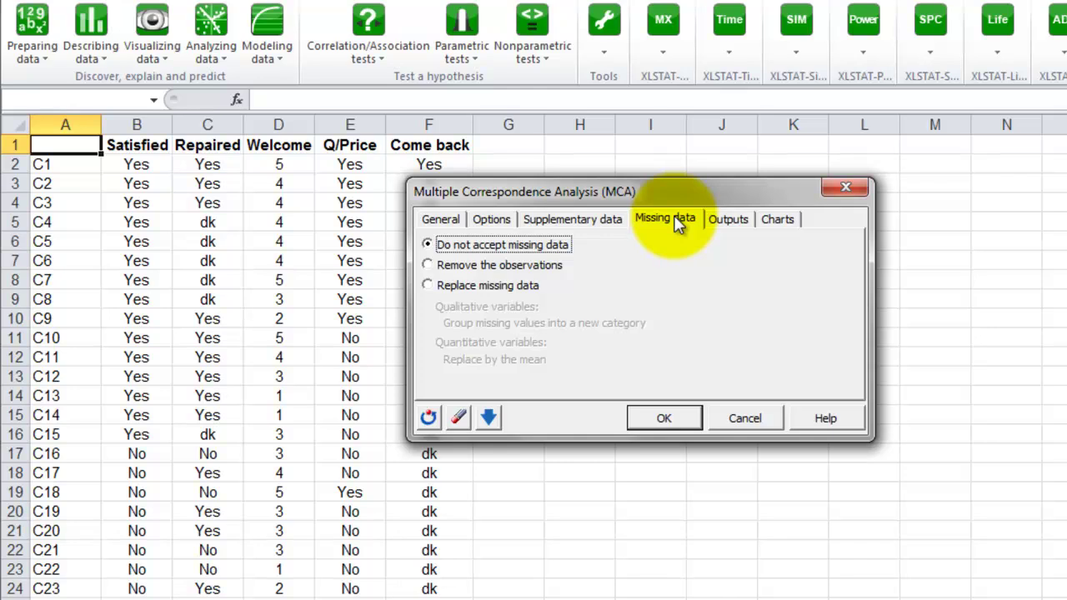
# Step: Tick Disjunctive table and Burt table in the Outputs tab
pyautogui.click(730, 222)
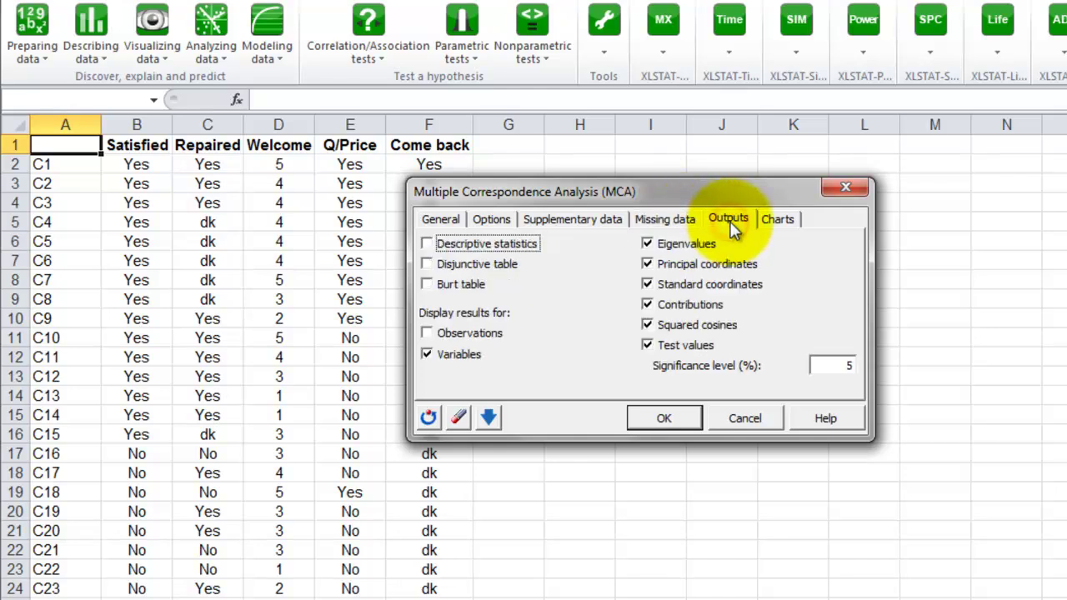
pyautogui.click(428, 265)
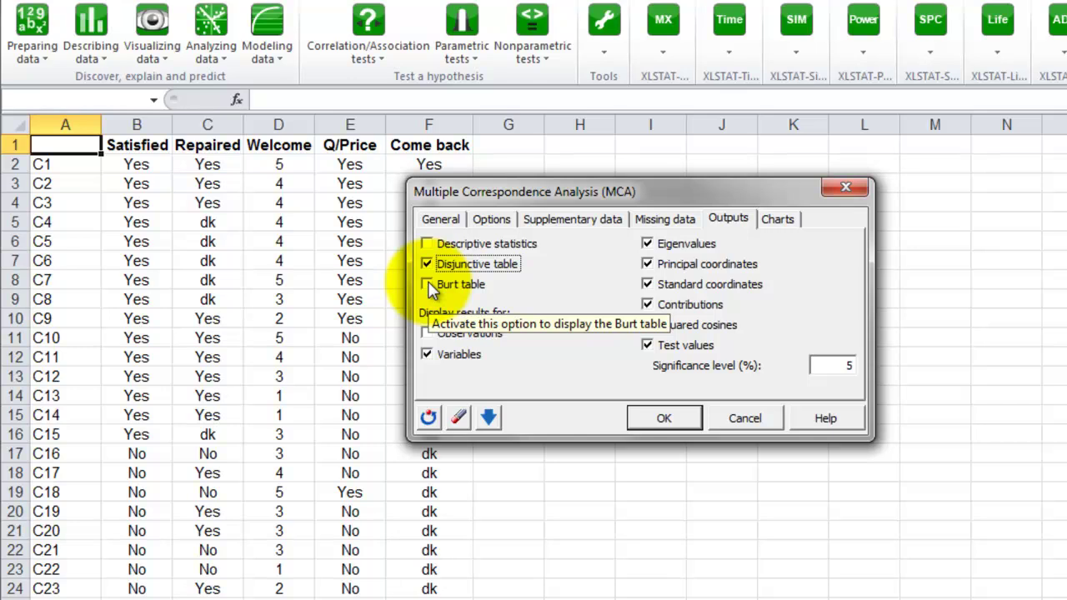
pyautogui.click(428, 285)
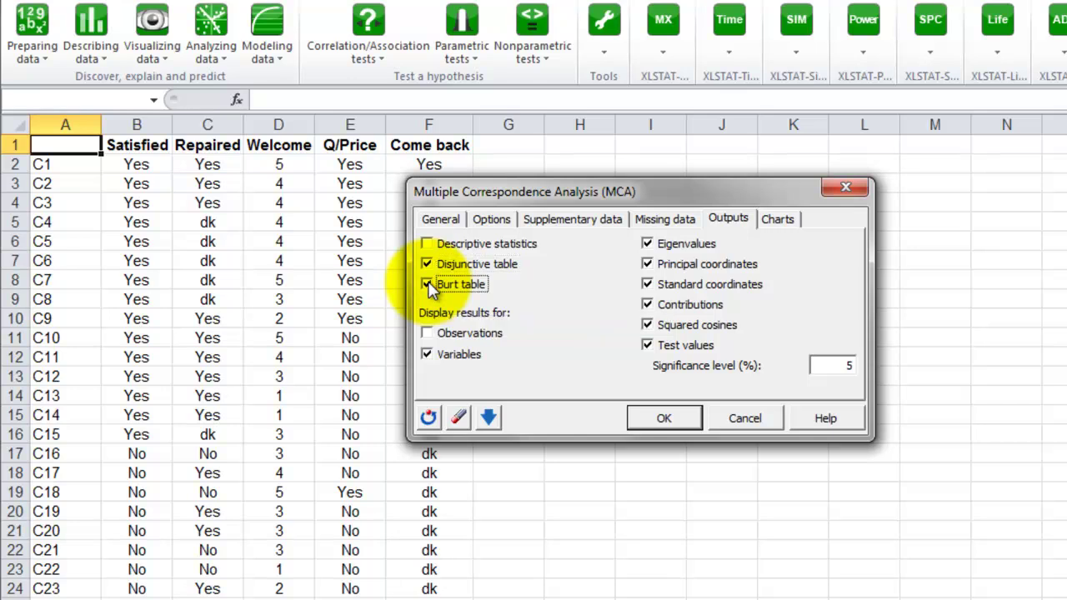
# Step: Turn off asymmetric plots and the variables-only symmetric plot, and enable colored labels
pyautogui.click(781, 219)
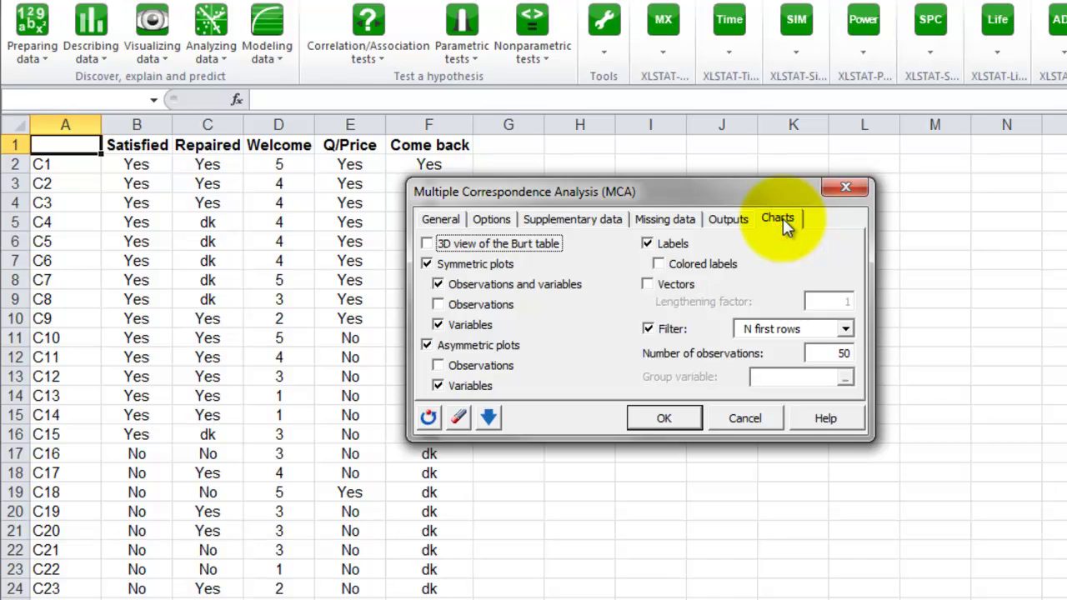
pyautogui.click(427, 345)
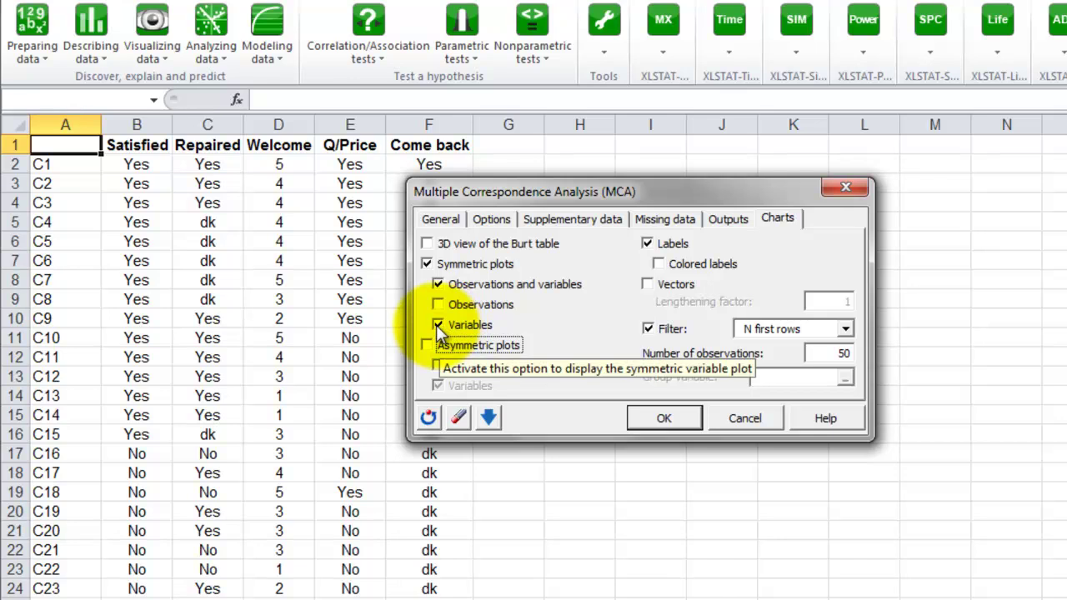
pyautogui.click(436, 325)
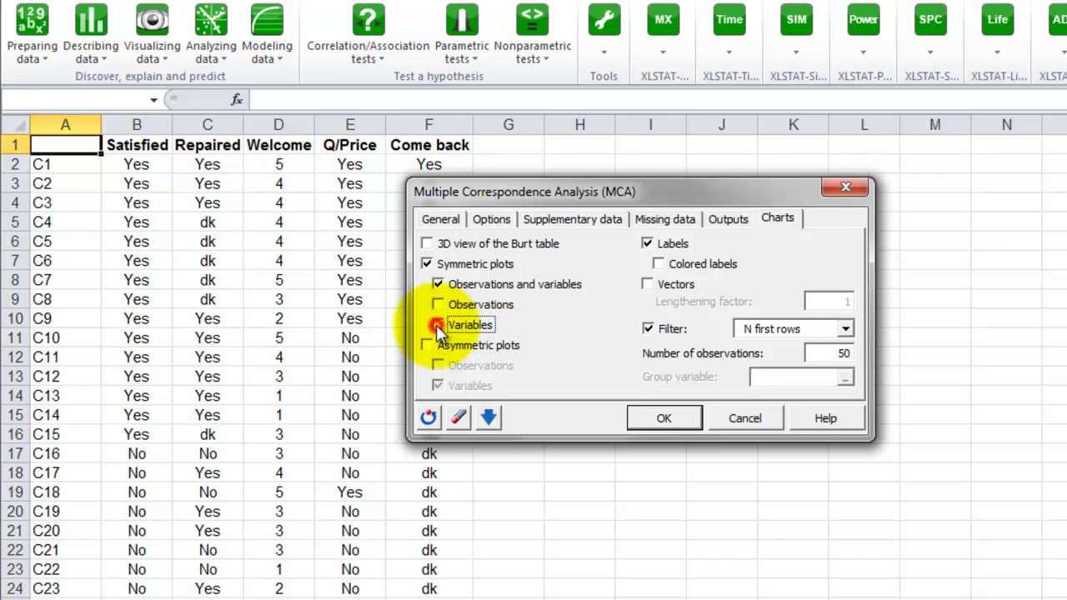
pyautogui.click(659, 265)
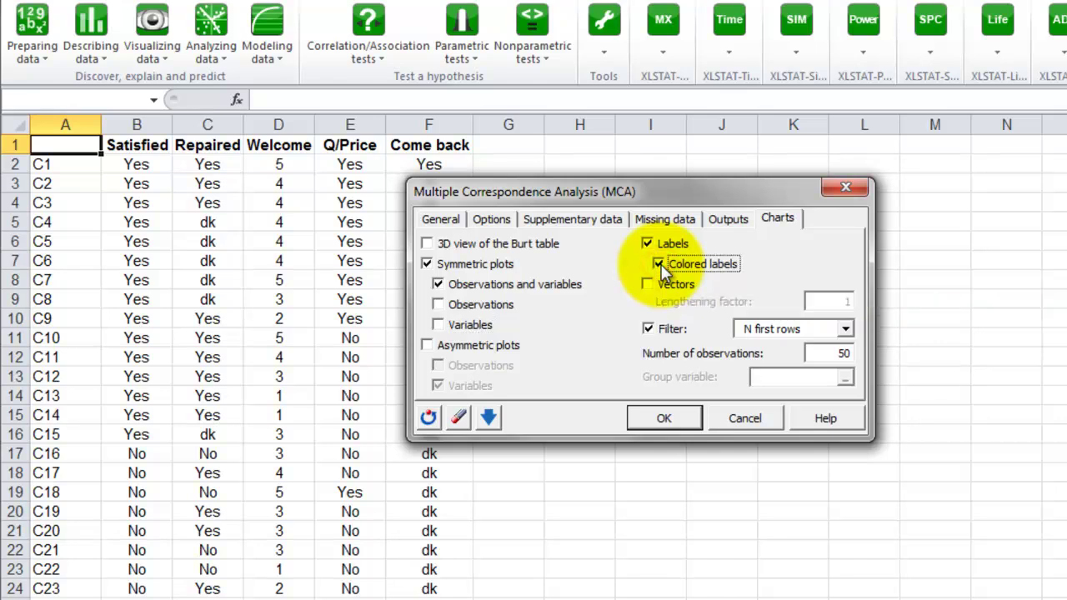
# Step: Run the MCA, accept the data selections and plot axes F1 and F2
pyautogui.click(662, 418)
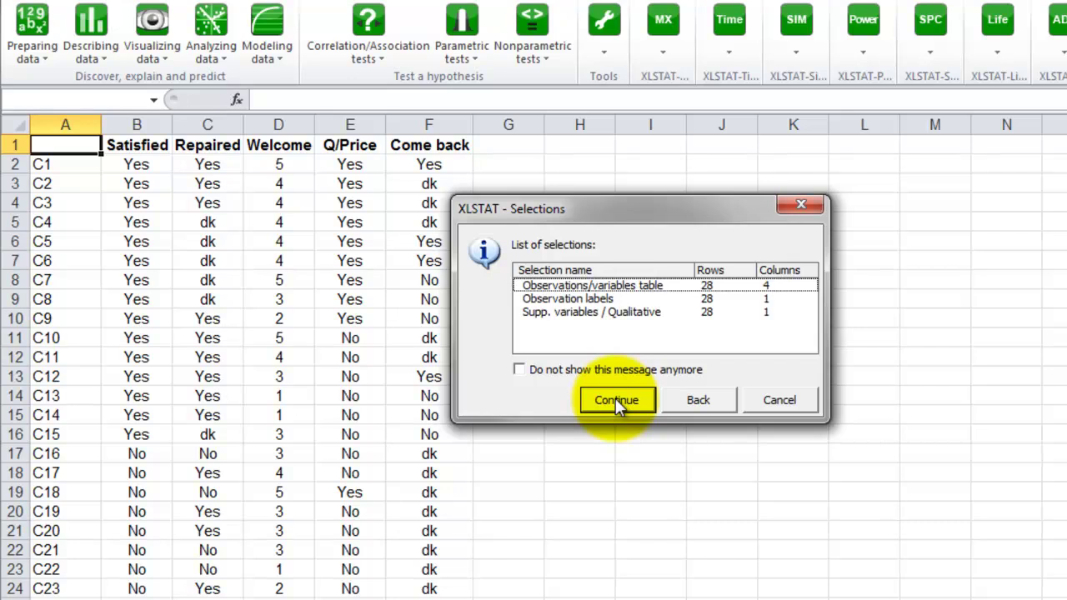
pyautogui.click(615, 400)
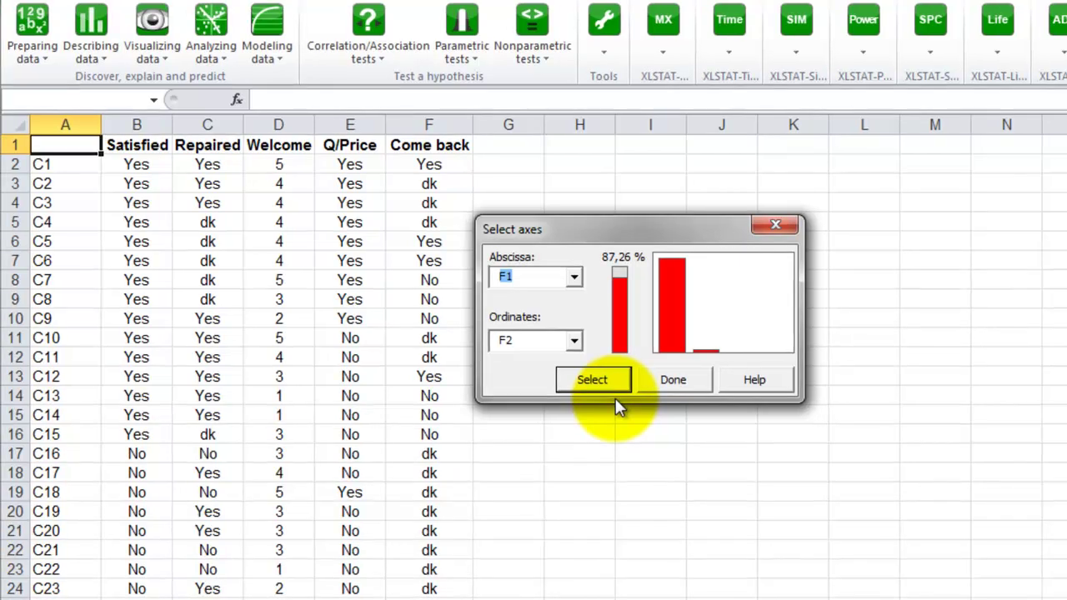
pyautogui.click(602, 379)
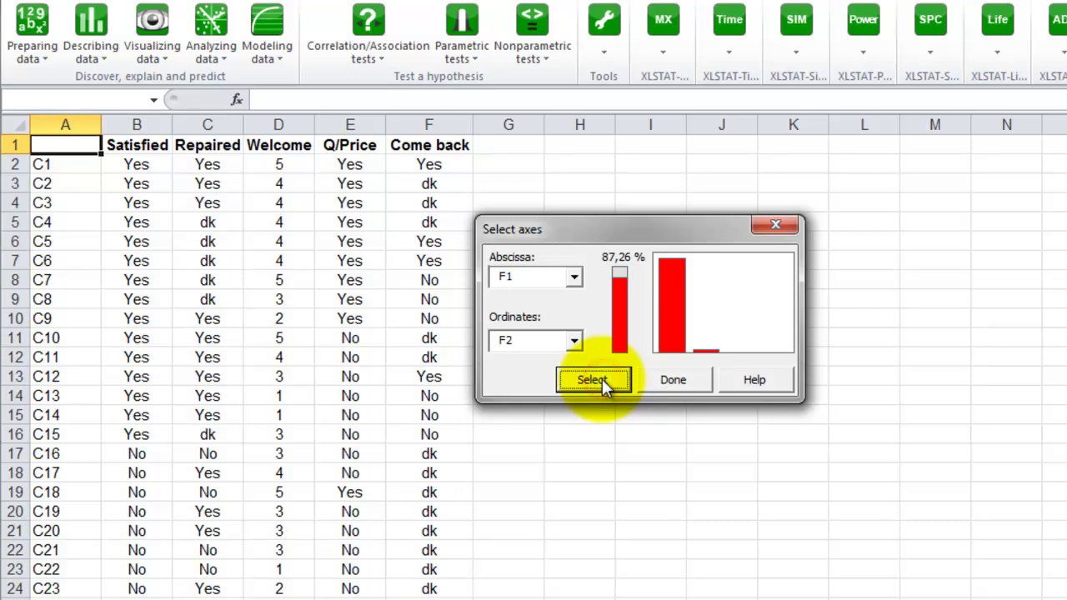
pyautogui.click(673, 381)
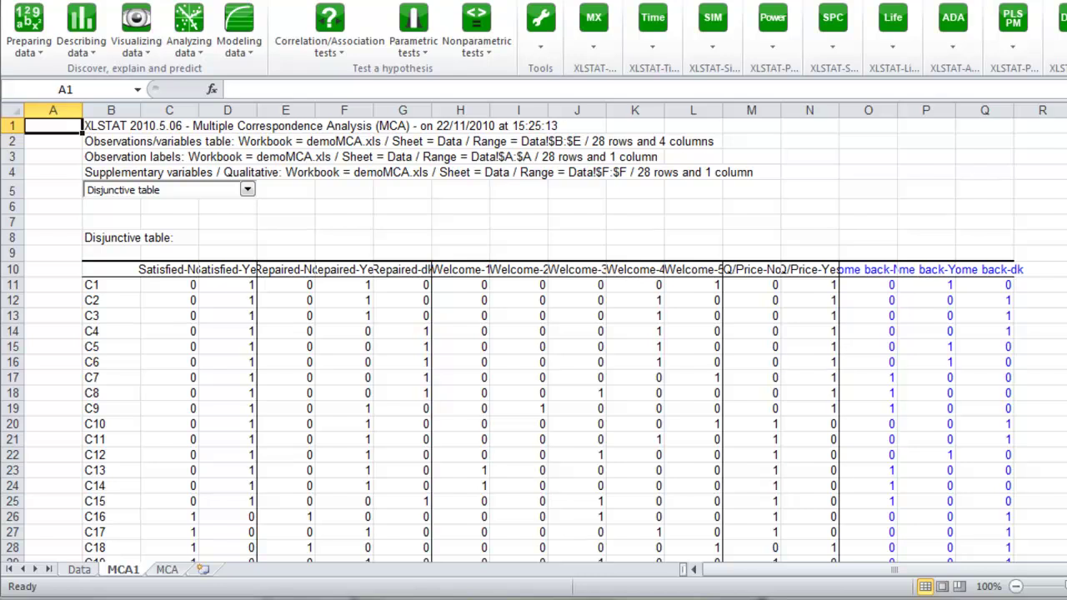
# Step: Widen column B so Burt table labels like Satisfied-No show in full
pyautogui.scroll(-4, 534, 333)
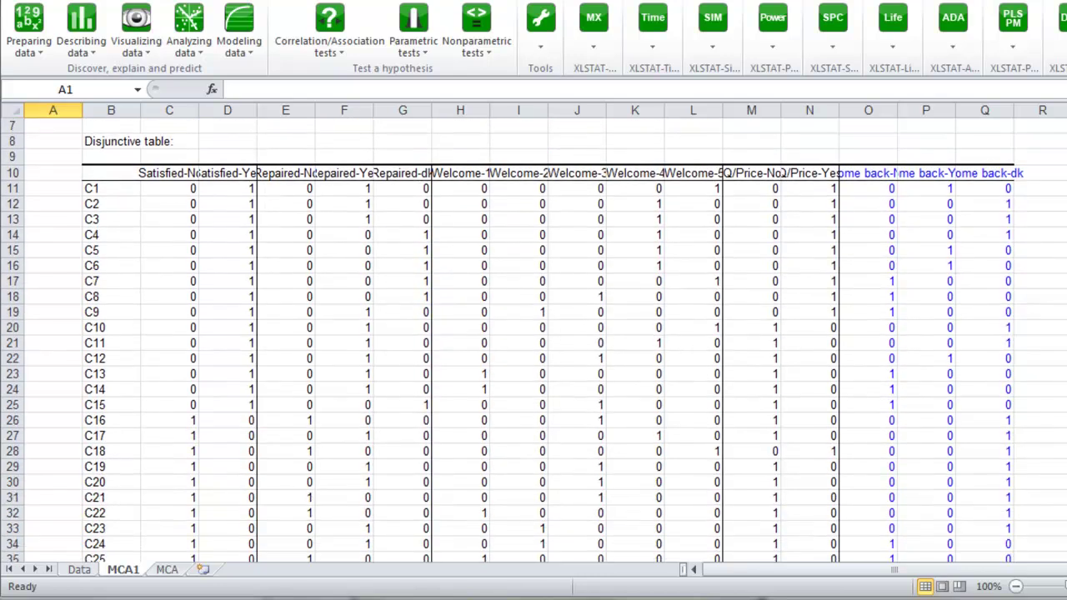
pyautogui.scroll(-8, 534, 333)
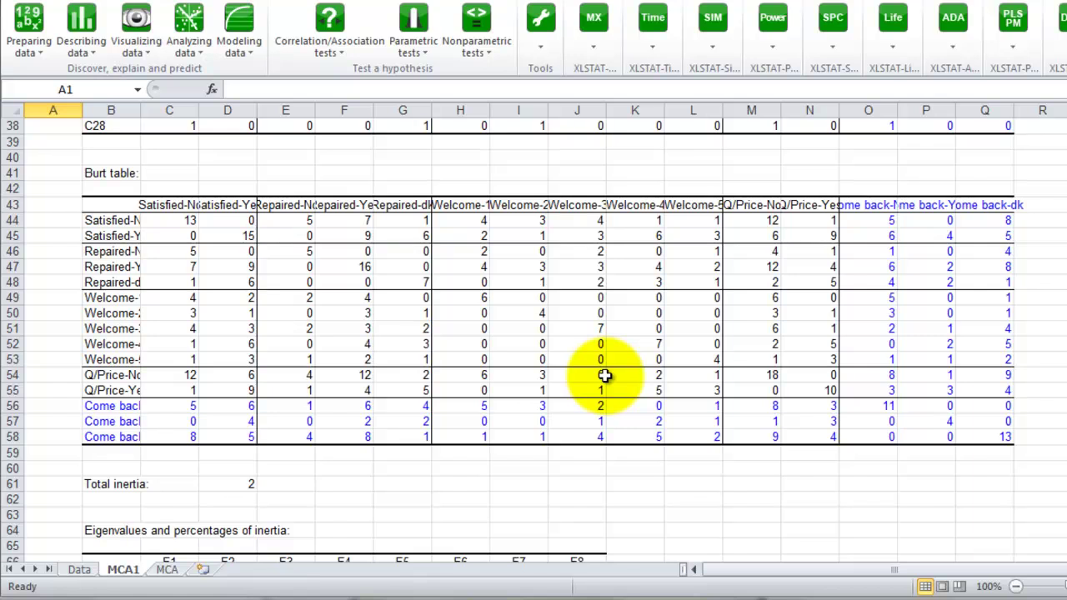
pyautogui.moveTo(141, 109); pyautogui.dragTo(198, 111)
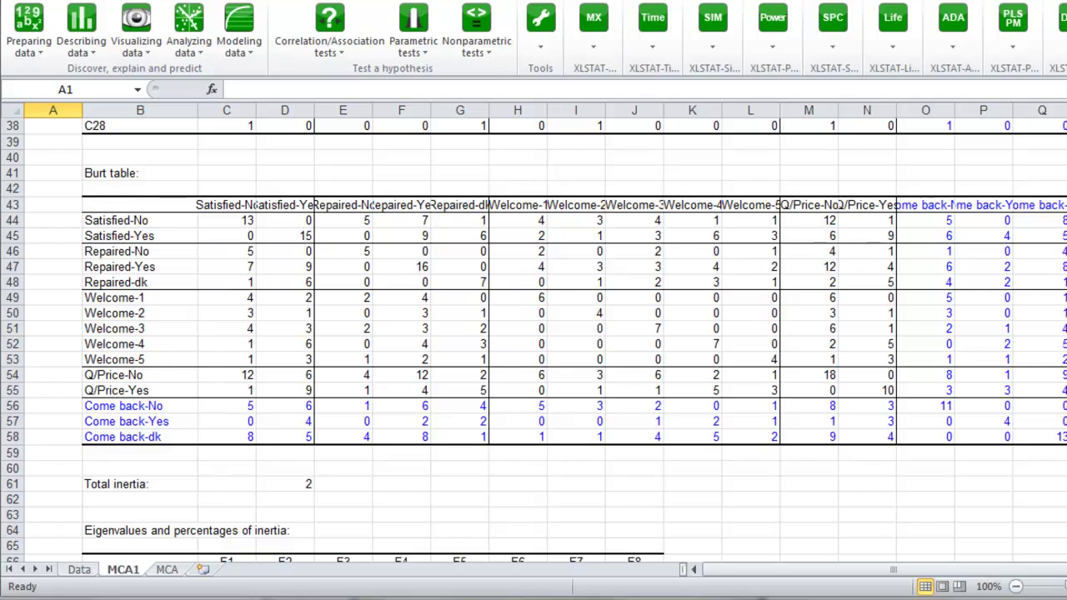
# Step: Scroll past the eigenvalues and scree plot to the variables' principal coordinates
pyautogui.scroll(-3, 533, 334)
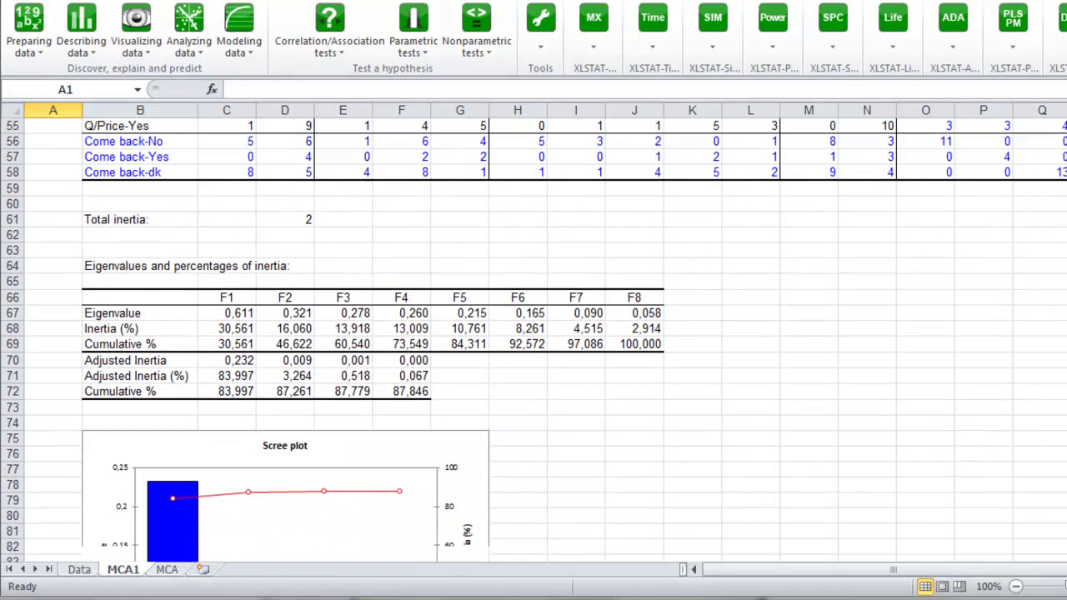
pyautogui.scroll(-5, 534, 342)
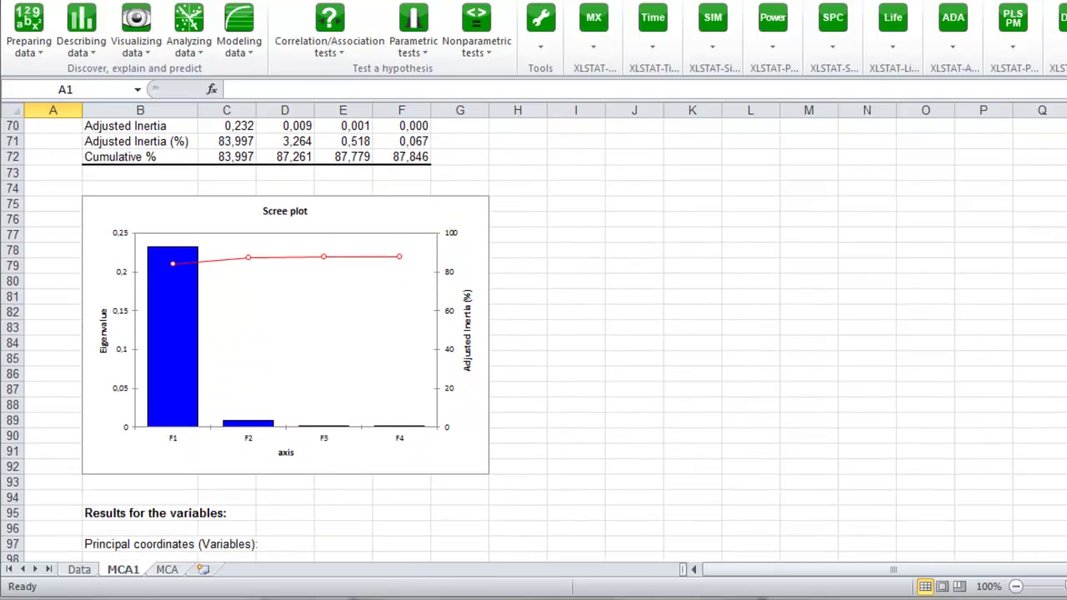
pyautogui.scroll(-6, 534, 340)
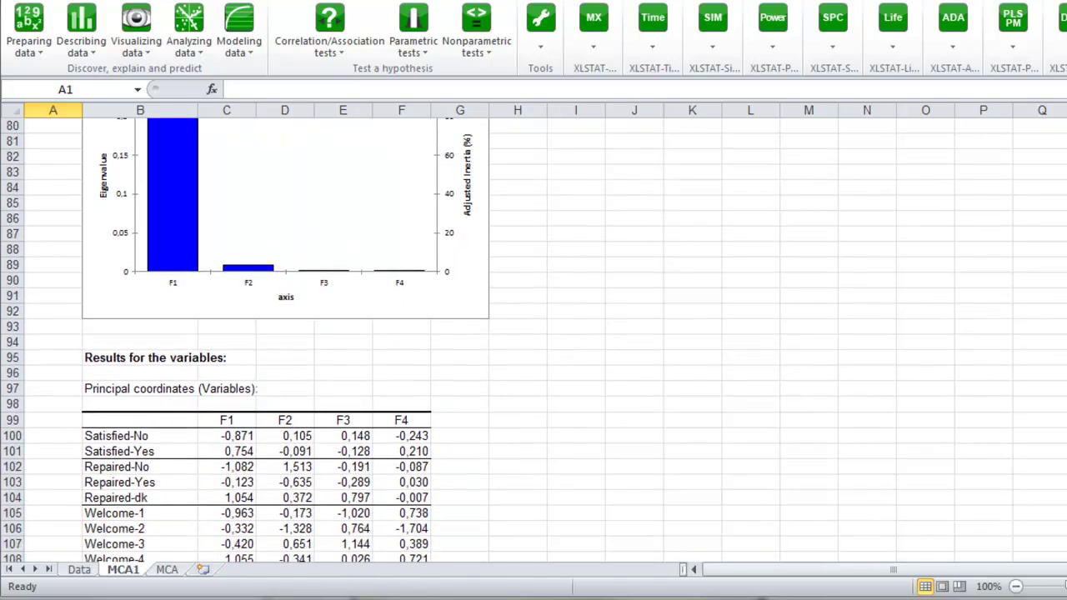
pyautogui.scroll(-2, 534, 340)
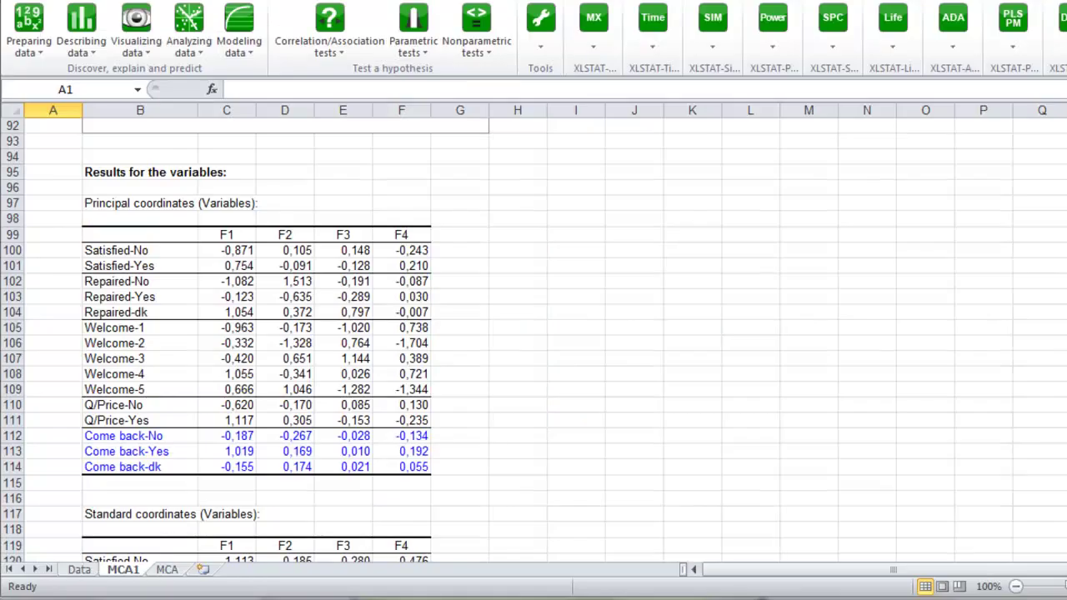
# Step: Scroll through standard coordinates, contributions, squared cosines and test values to the symmetric plot
pyautogui.scroll(-2, 534, 333)
pyautogui.scroll(-5, 534, 334)
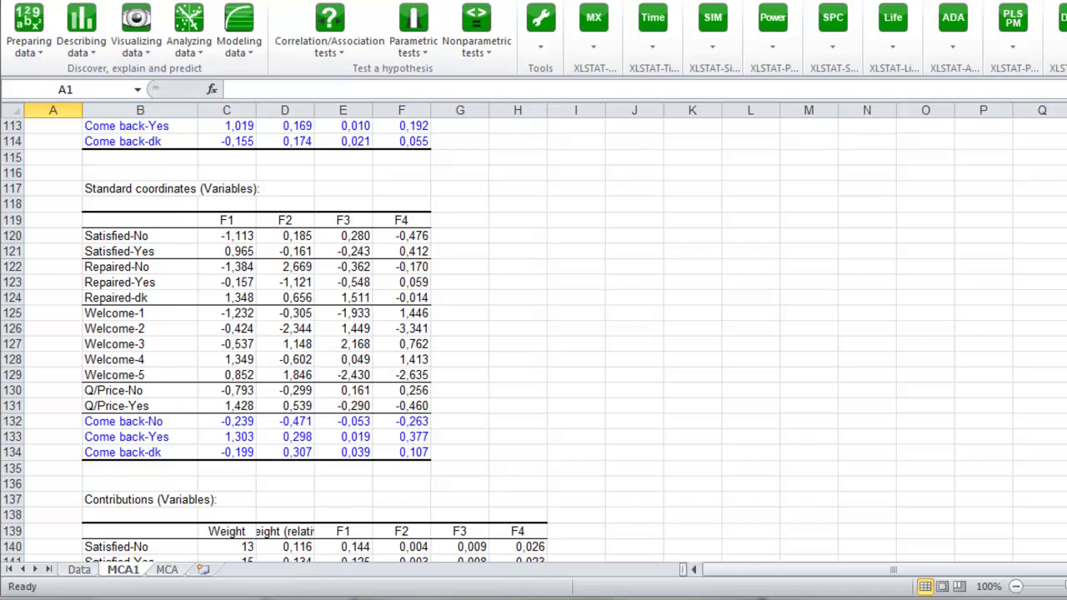
pyautogui.scroll(-7, 534, 333)
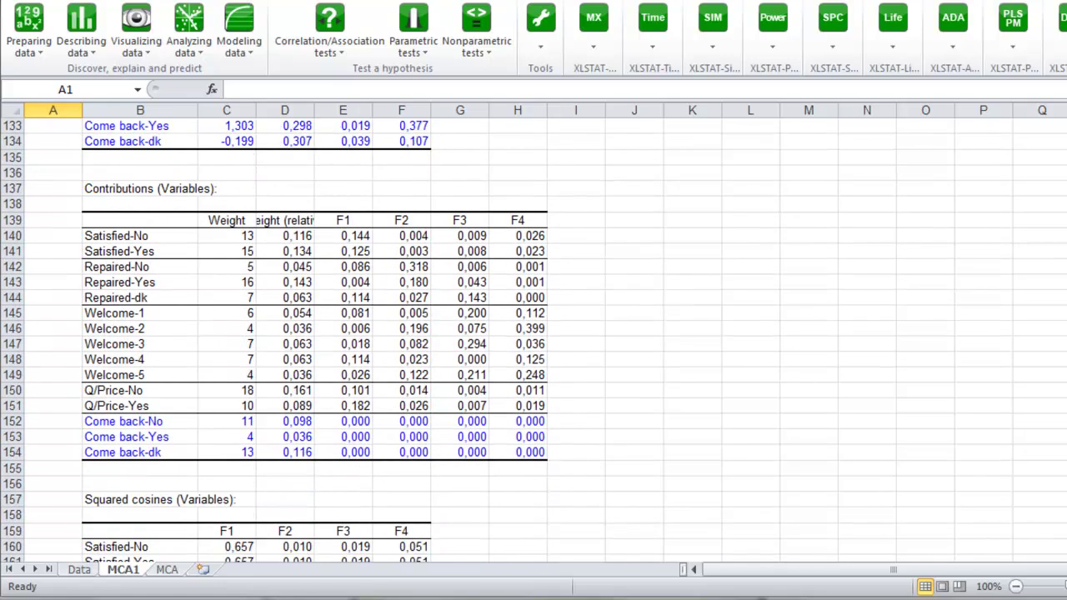
pyautogui.scroll(-7, 534, 333)
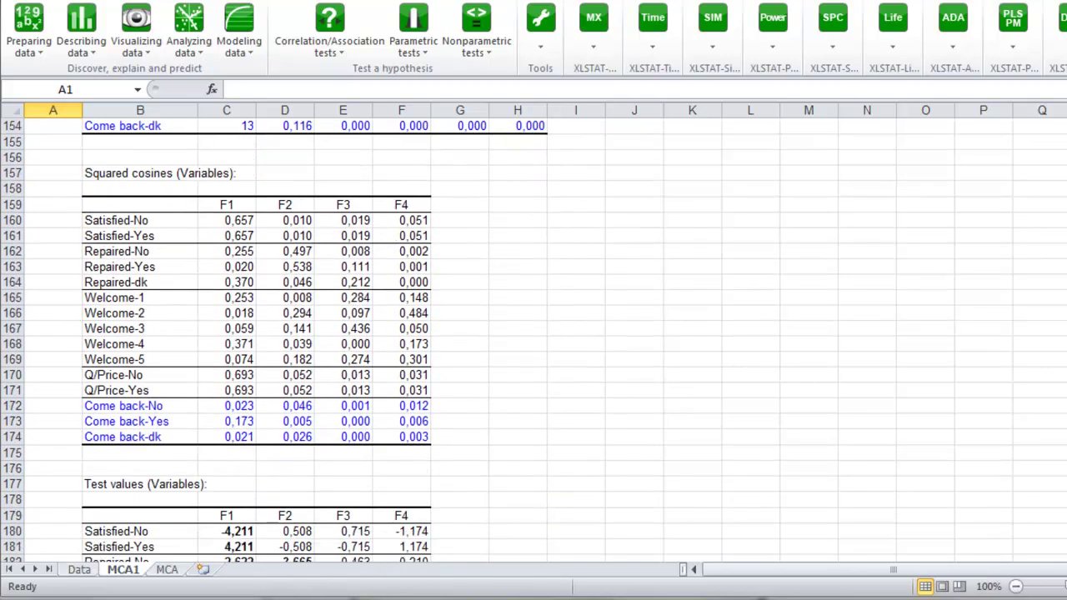
pyautogui.scroll(-6, 533, 333)
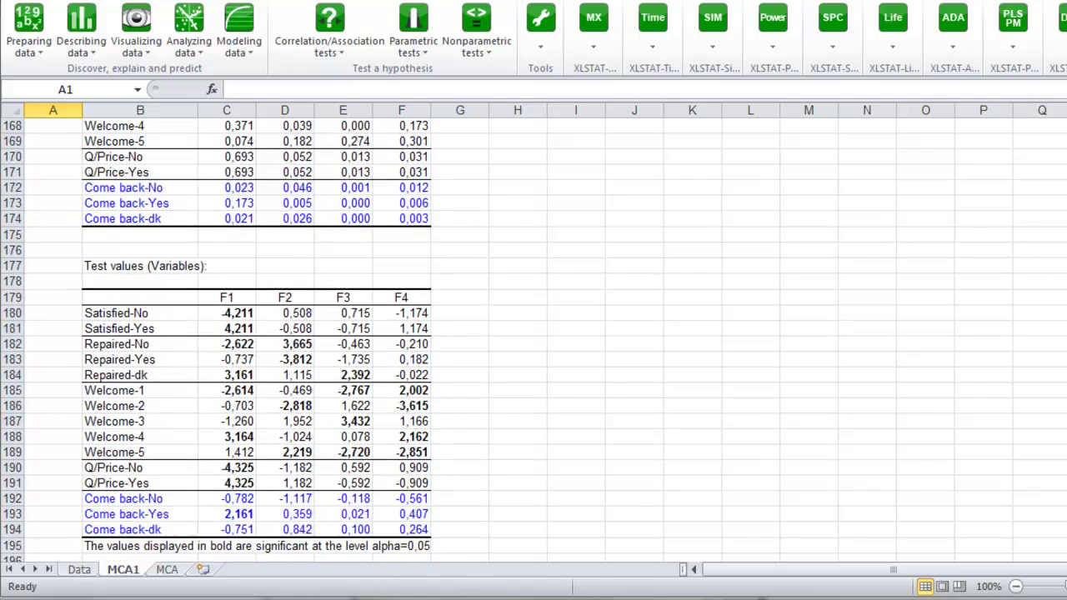
pyautogui.scroll(-6, 534, 333)
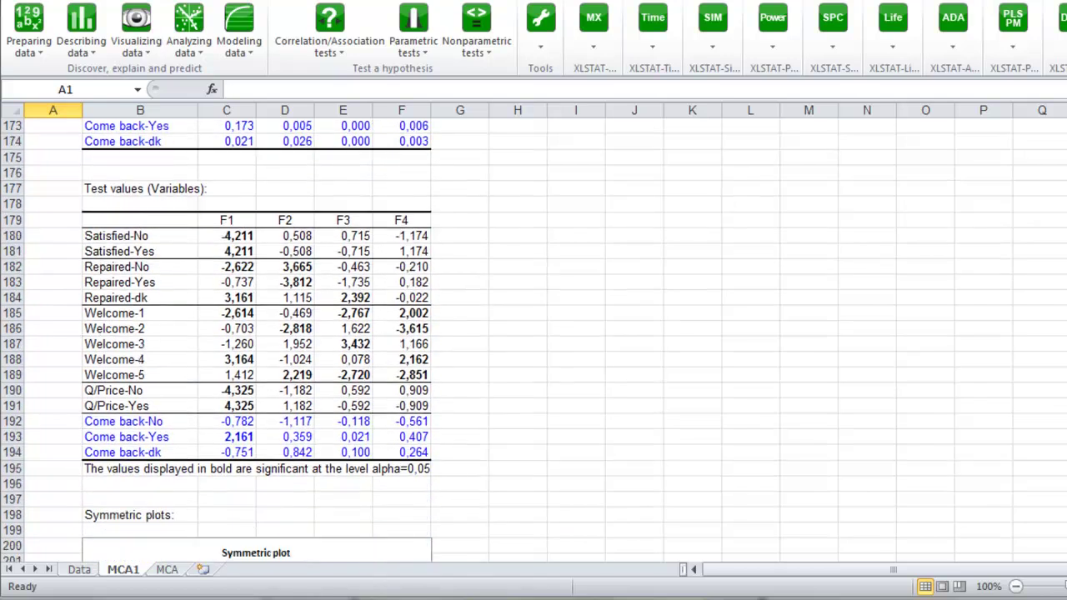
pyautogui.scroll(-1, 533, 333)
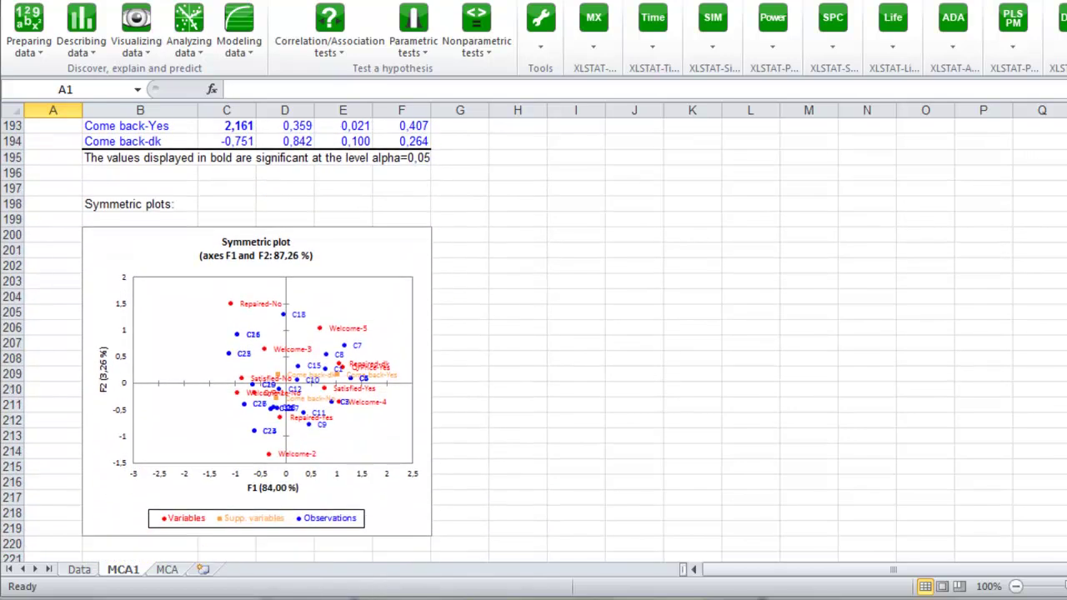
pyautogui.scroll(-1, 533, 334)
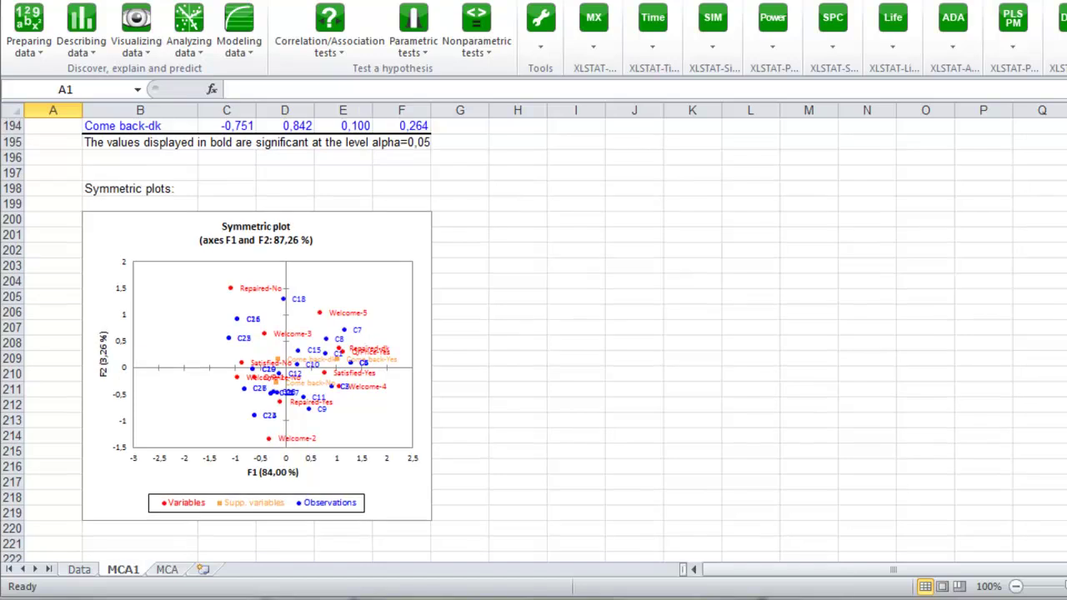